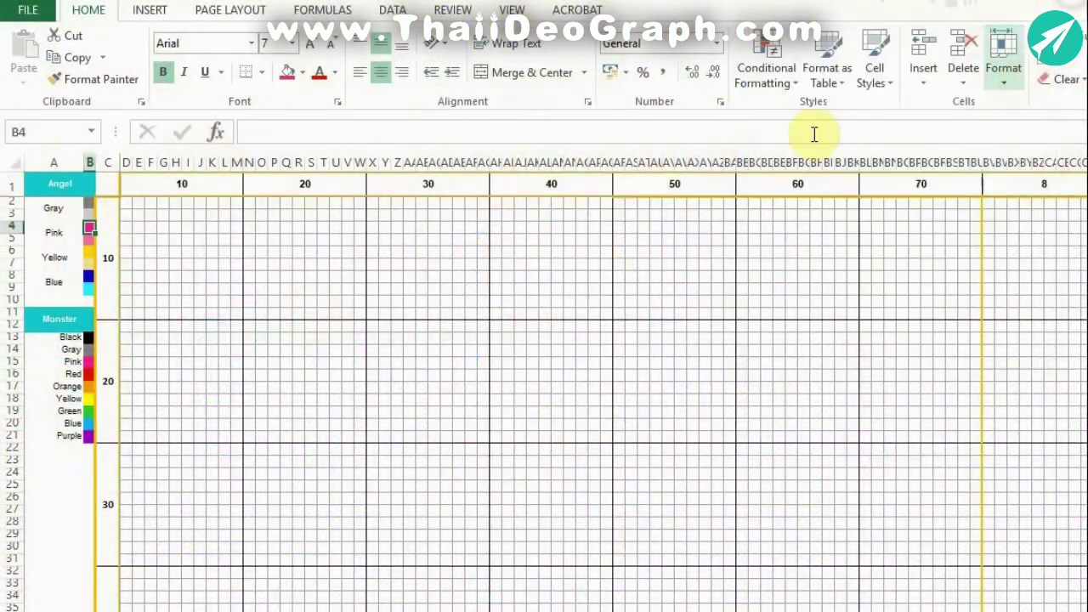
Step: Fill the heart's outline cells with dark pink
click(126, 241)
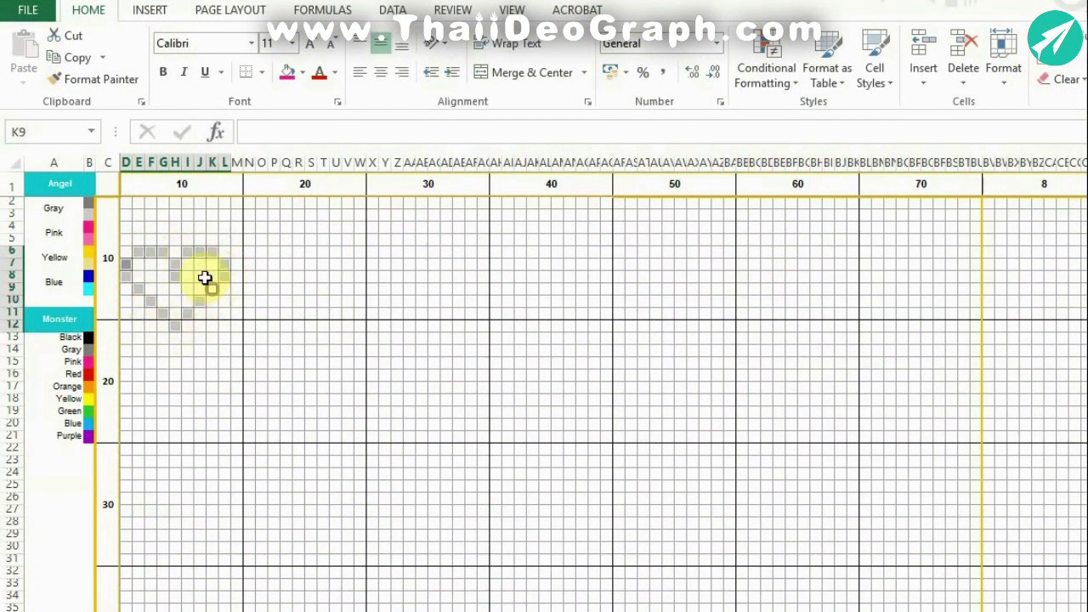
click(304, 80)
click(996, 70)
Step: Fill the heart's interior rows and bottom tip with a lighter pink
drag(138, 264, 164, 276)
drag(187, 263, 212, 276)
drag(150, 289, 200, 289)
drag(163, 301, 187, 301)
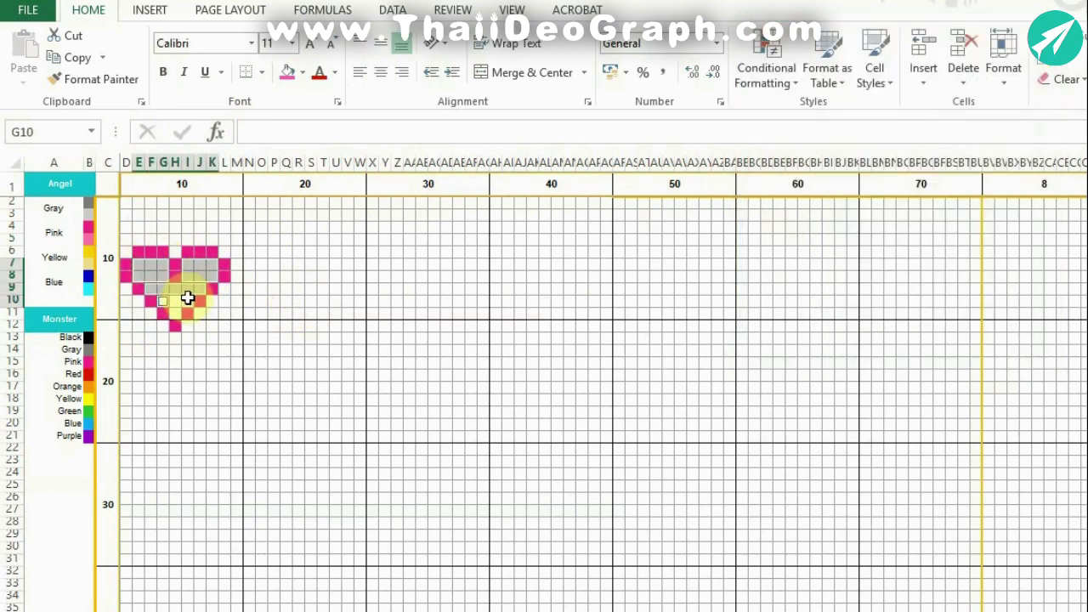
ctrl+click(176, 313)
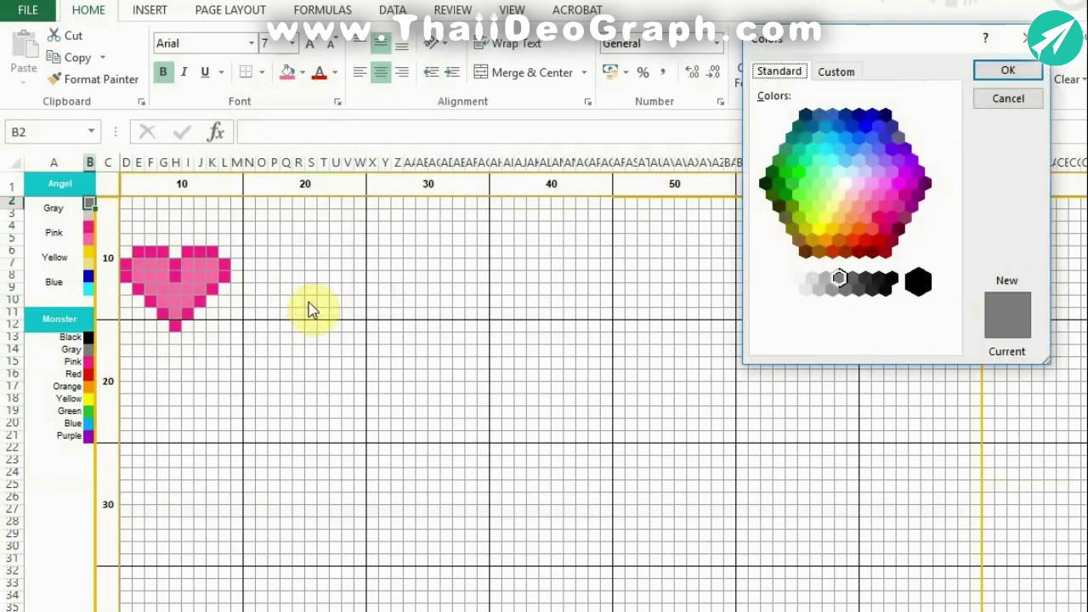
click(274, 290)
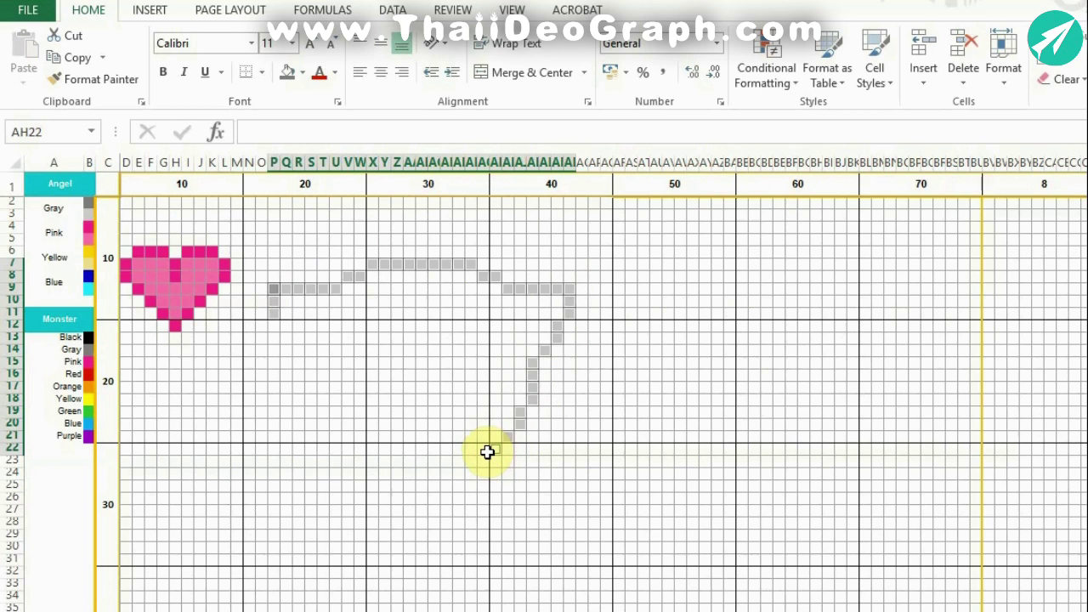
Step: Fill the cat's head outline cells dark grey
key(F4)
click(326, 412)
click(288, 71)
Step: Outline the cat's lower body, leg, curled tail and base in dark grey
scroll(623, 494, down, 1)
drag(335, 427, 312, 452)
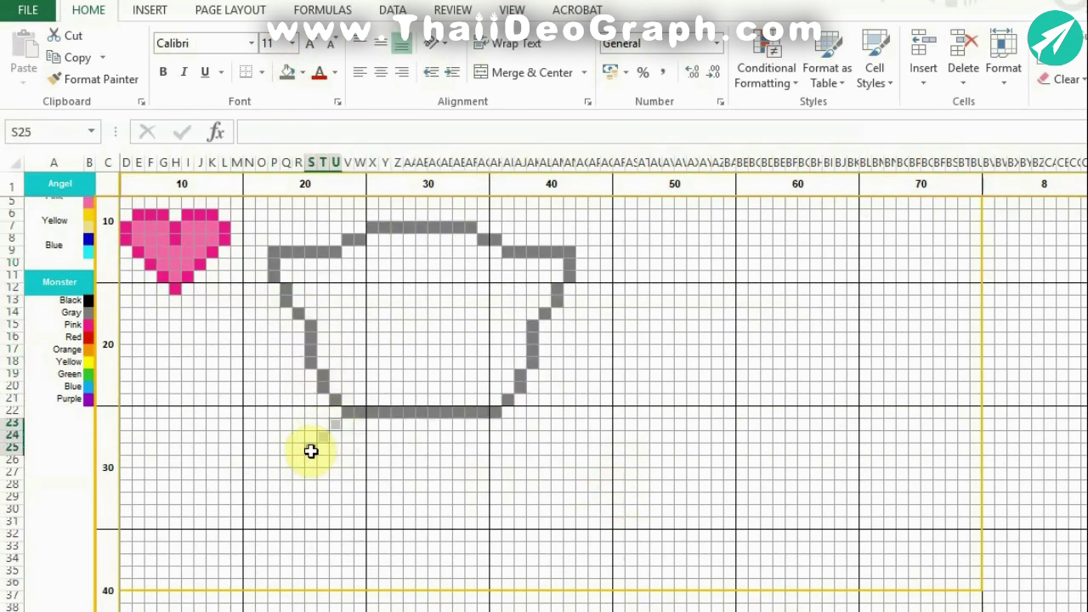
drag(288, 487, 275, 543)
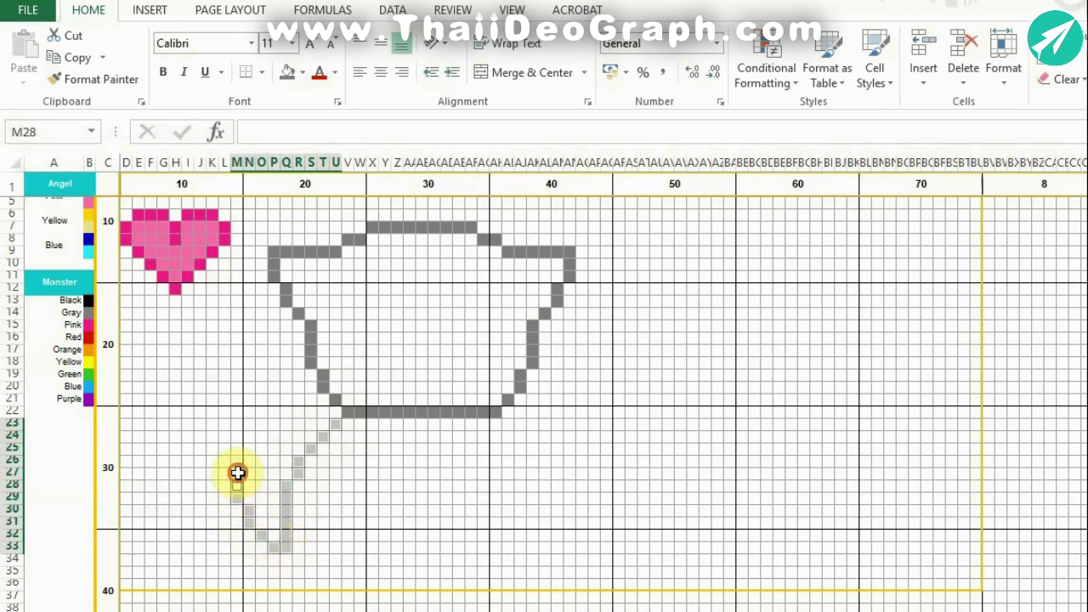
ctrl+click(238, 386)
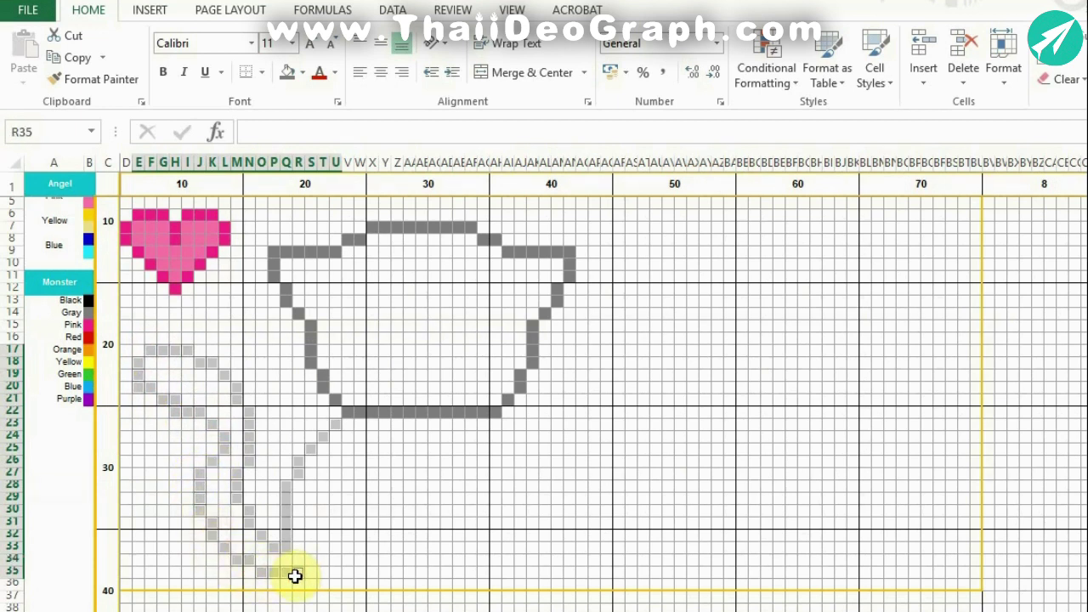
drag(332, 584, 405, 585)
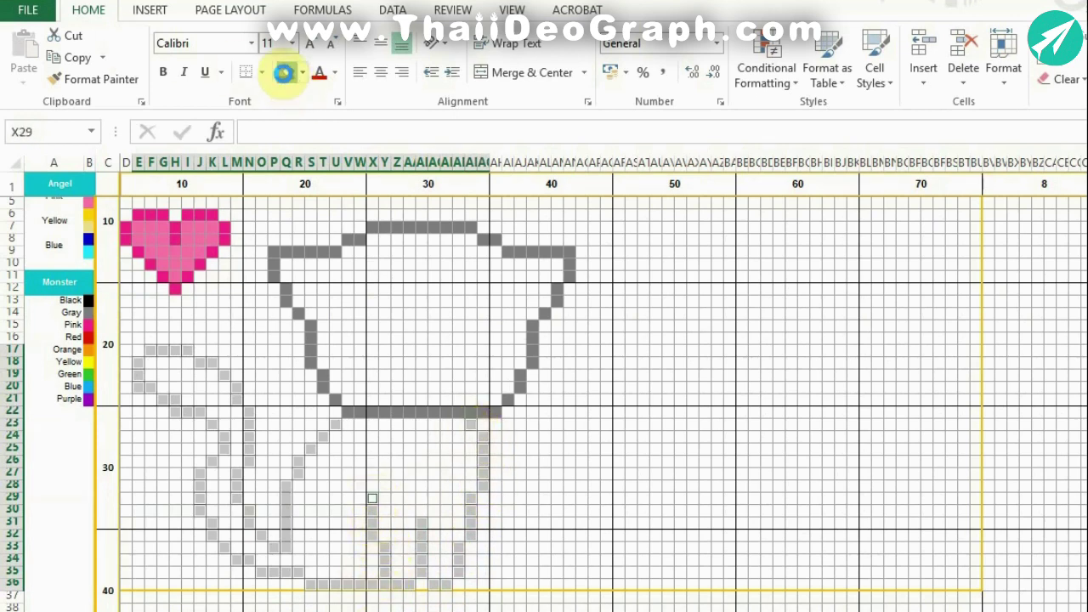
click(284, 72)
Step: Look up the exact colour of the Pink swatch in the colour key
scroll(85, 244, up, 1)
click(88, 239)
click(303, 72)
click(316, 302)
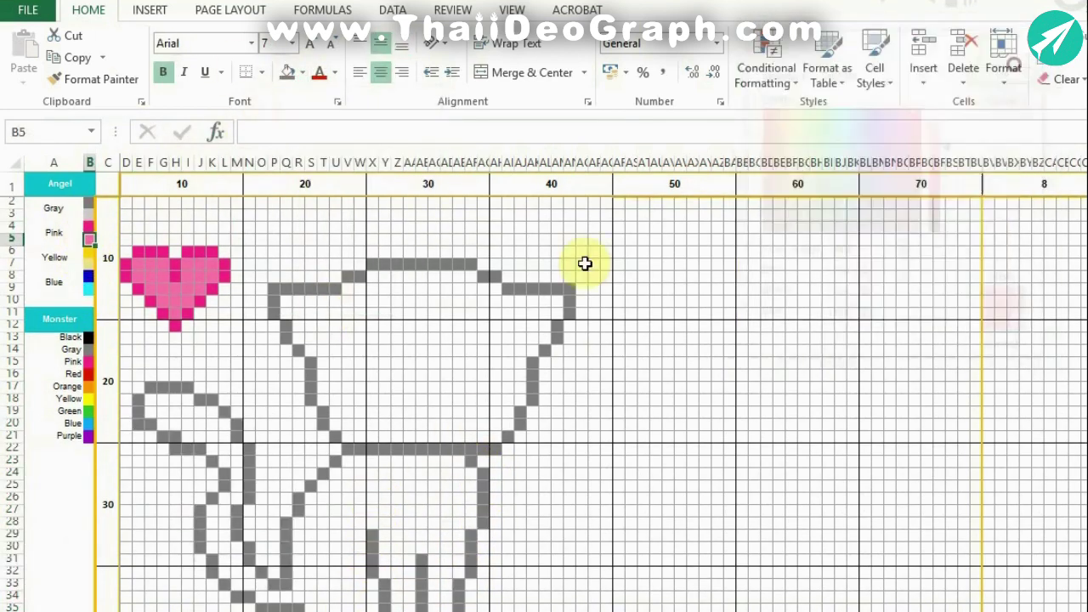
Step: Fill the cat's inner ears pink and both eyes blue
drag(311, 351, 336, 326)
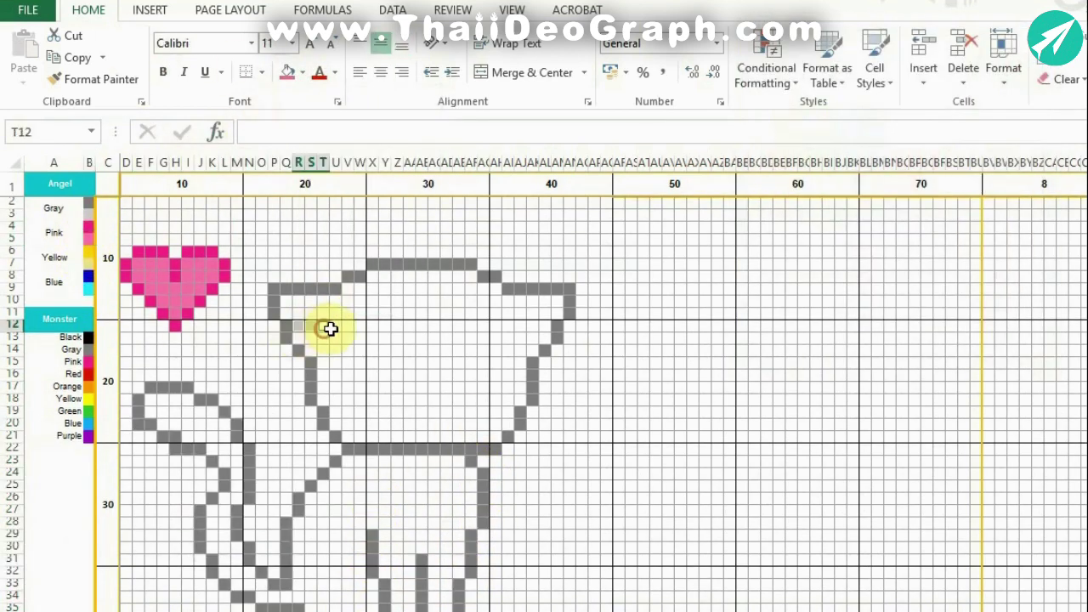
click(280, 72)
click(303, 72)
click(316, 301)
click(1009, 68)
drag(359, 400, 387, 400)
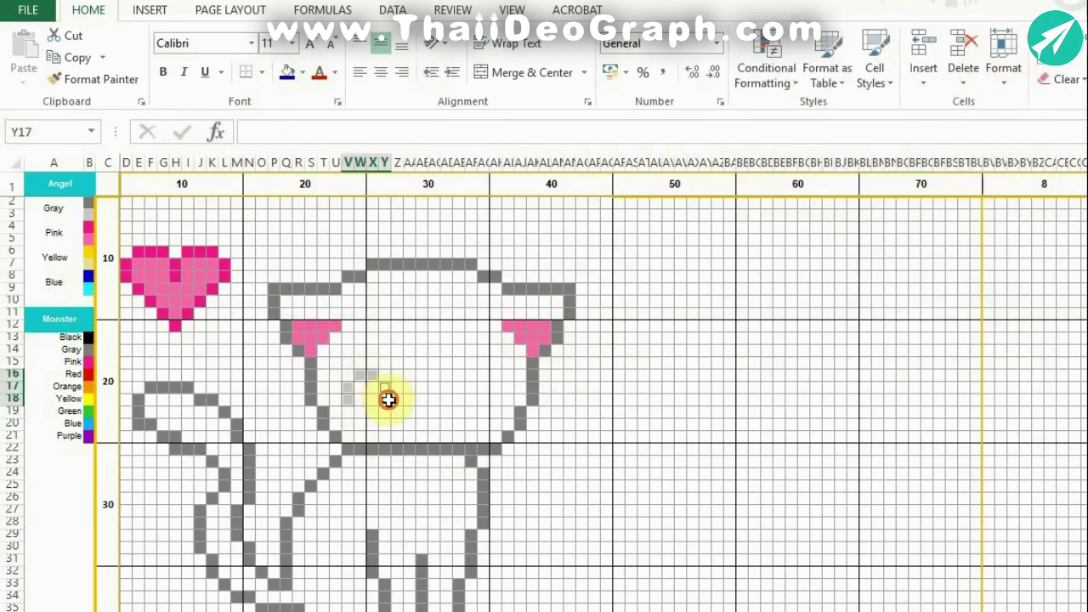
mouse_move(459, 374)
mouse_down()
mouse_move(493, 415)
mouse_move(488, 400)
mouse_up()
click(284, 72)
Step: Give the eyes cyan centres and fill the nose cell grey
click(88, 289)
click(303, 73)
click(355, 314)
key(Return)
click(287, 73)
click(303, 73)
key(Escape)
click(420, 424)
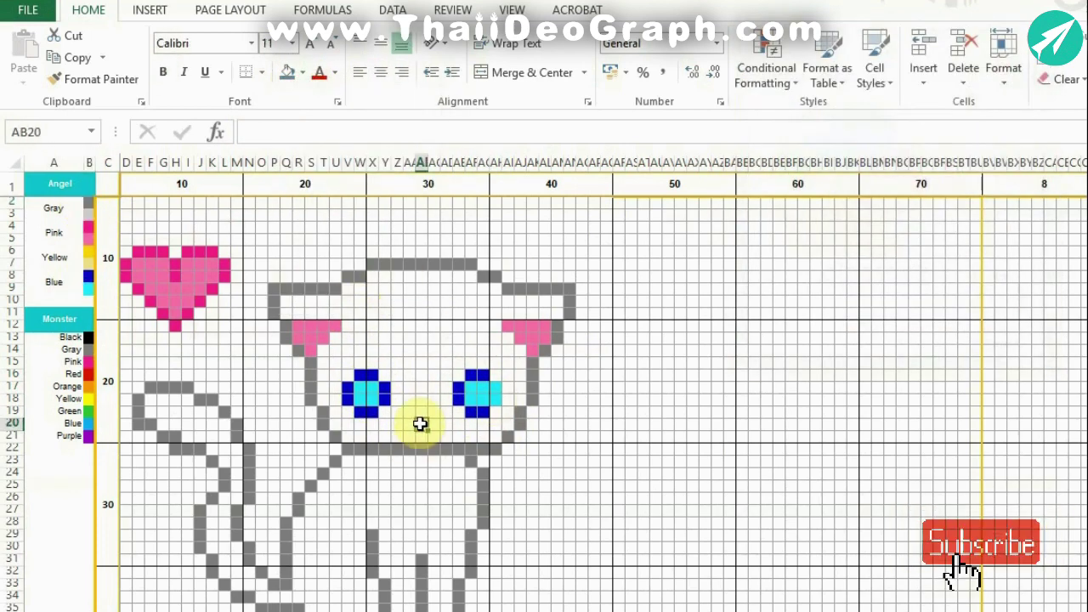
click(288, 72)
Step: Fill the row-23 collar strip and the halo rows above the head yellow
click(302, 73)
click(357, 310)
key(Return)
drag(359, 474, 476, 480)
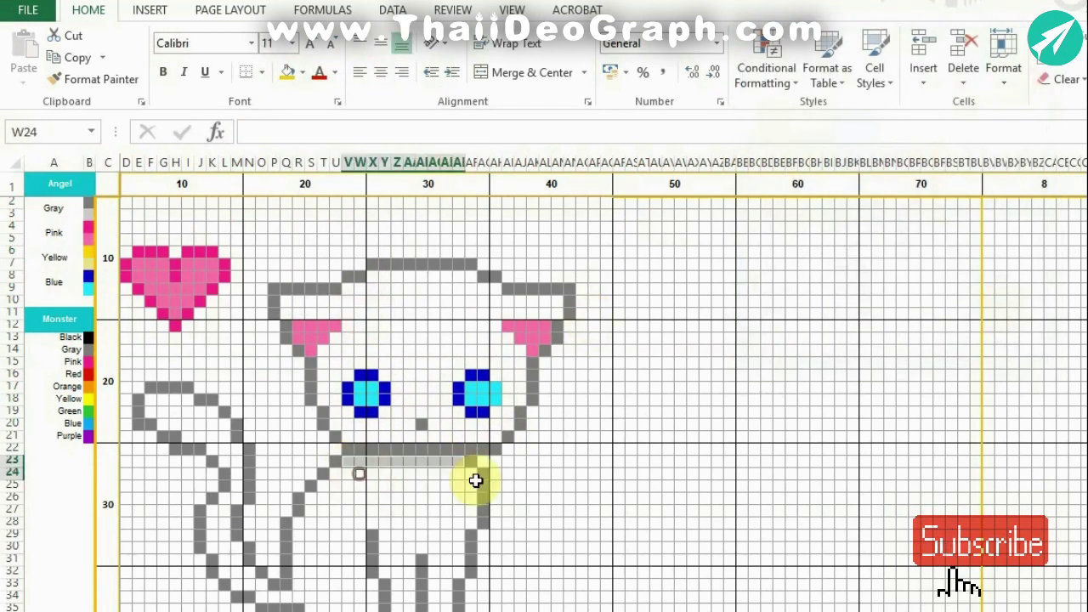
key(F4)
mouse_move(372, 202)
mouse_down()
mouse_move(468, 200)
mouse_move(486, 224)
mouse_up()
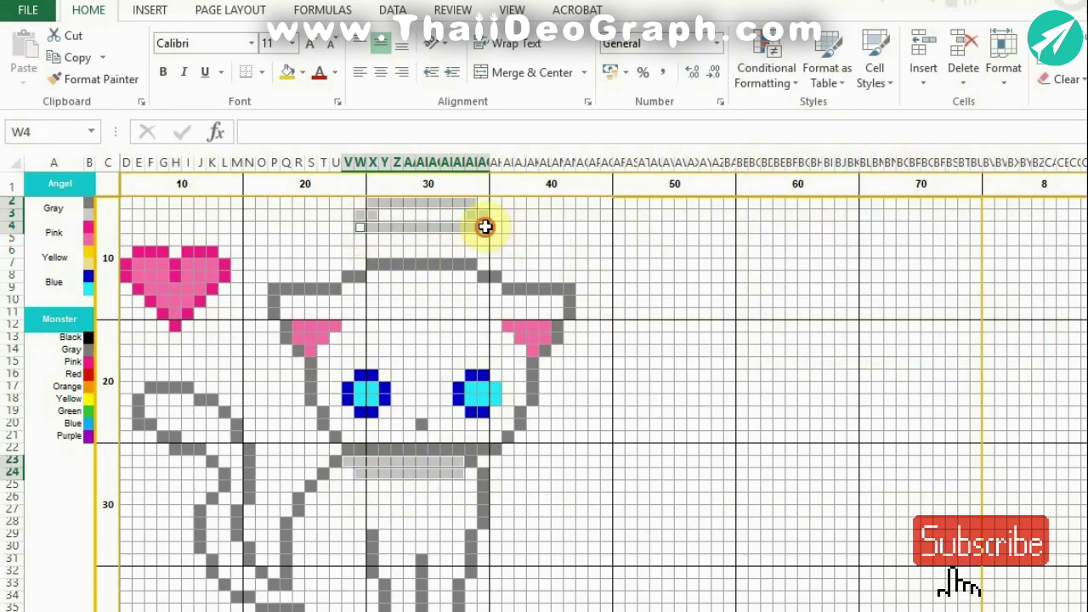
key(F4)
click(90, 263)
Step: Fill the halo's bottom row, X6 to AF6, yellow via More Colors
key(alt+h)
key(h)
key(m)
key(Return)
drag(371, 252, 475, 253)
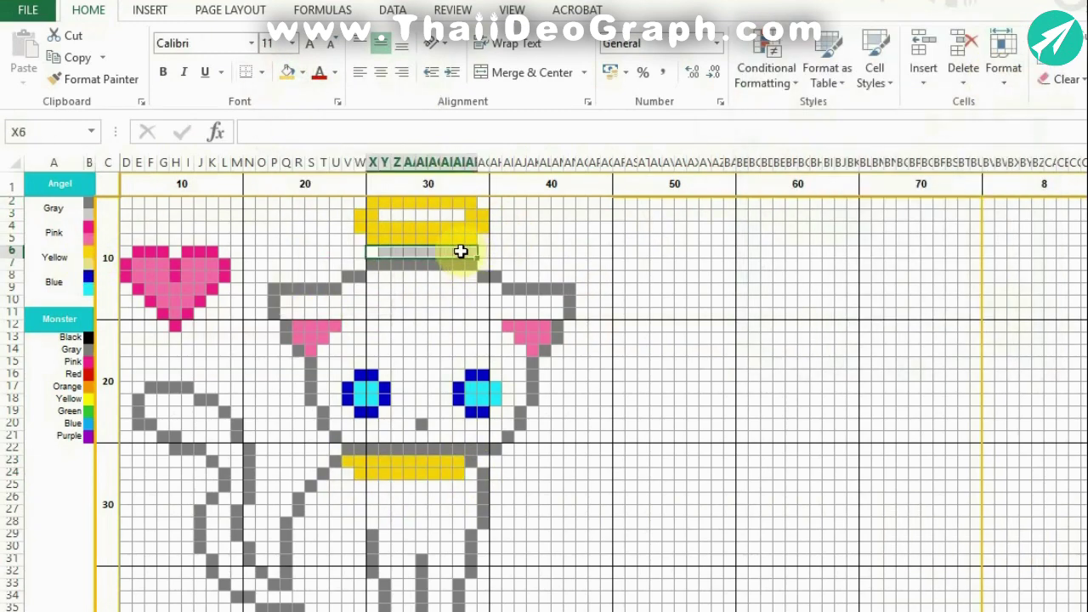
click(287, 72)
Step: Scroll right and look up the Black swatch's exact colour
scroll(596, 383, right, 5)
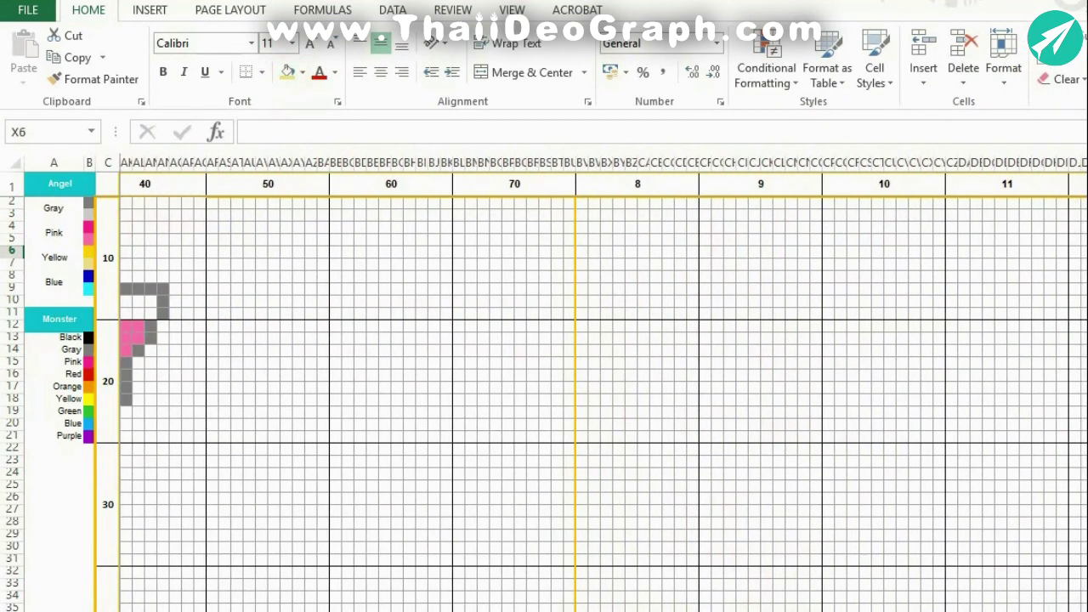
click(89, 338)
click(303, 72)
click(328, 357)
click(1029, 76)
Step: Select the second cat's ears, head and outline down to its feet
drag(187, 313, 339, 263)
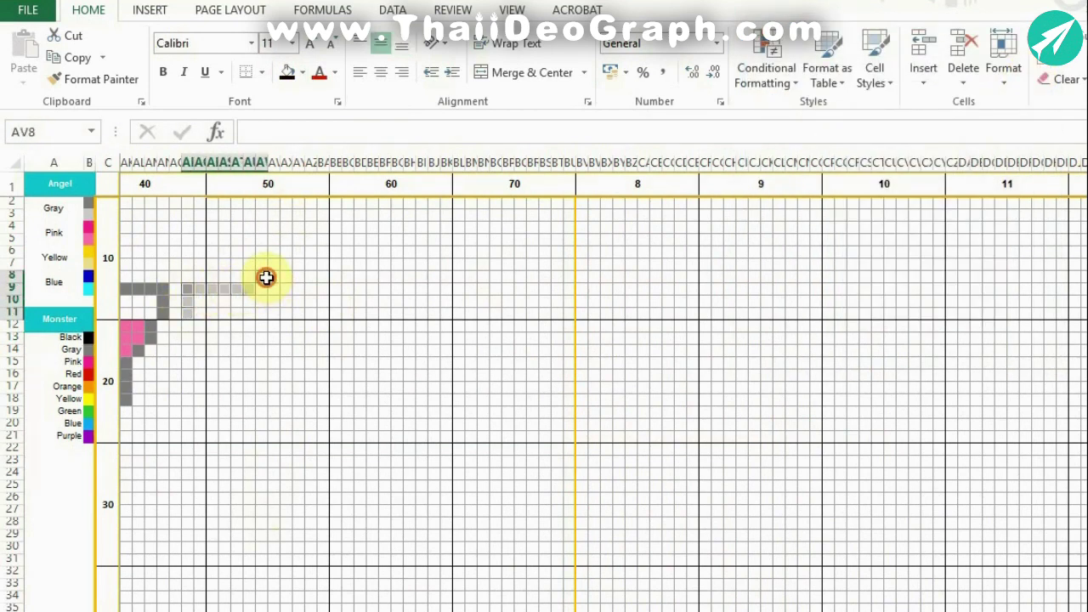
drag(422, 290, 459, 350)
click(202, 335)
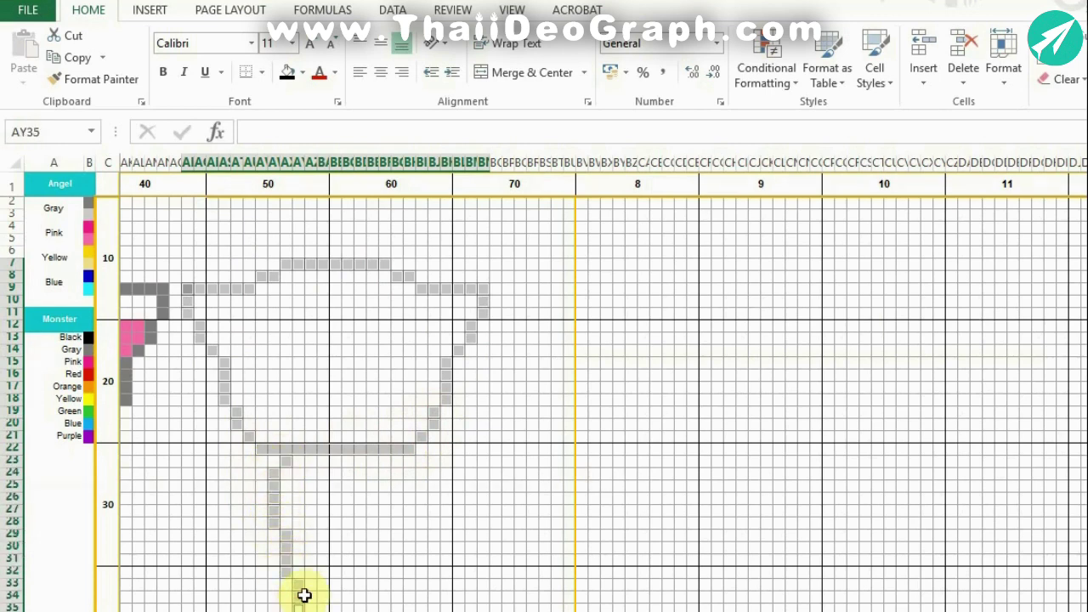
scroll(300, 606, down, 1)
click(316, 585)
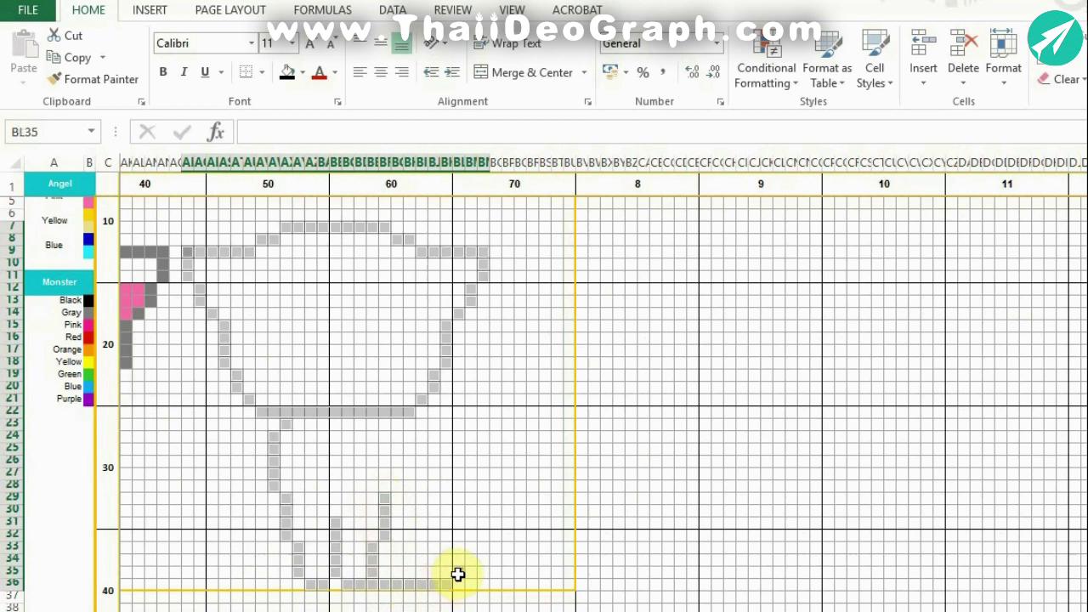
Step: Make the second cat's outline, eye rings and nose black, and ears, pupils and collar grey
click(288, 71)
click(261, 351)
ctrl+click(273, 338)
ctrl+click(286, 338)
ctrl+click(298, 351)
ctrl+click(299, 363)
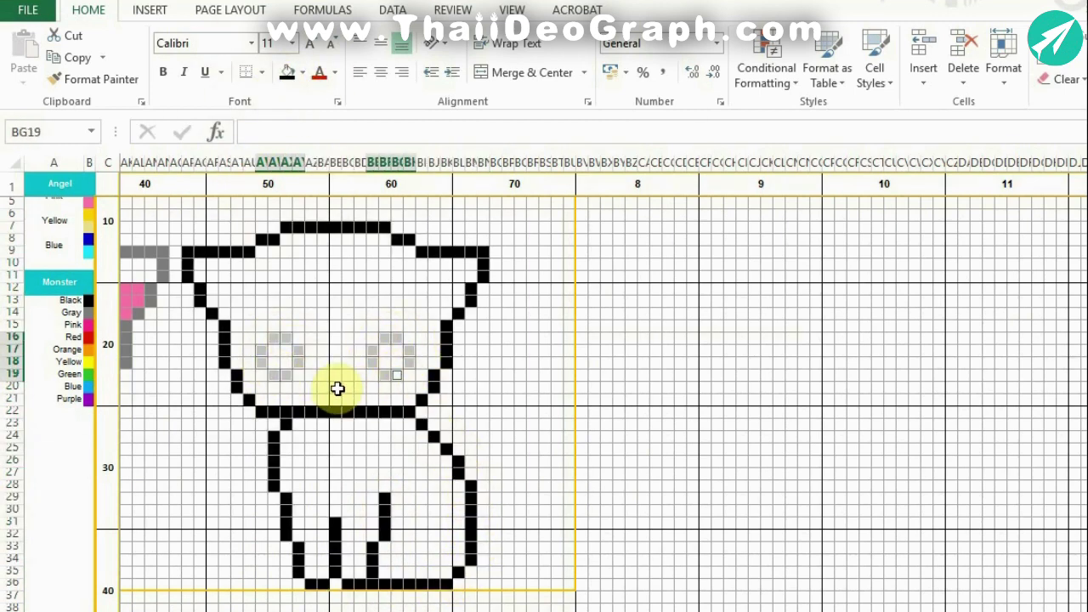
click(288, 71)
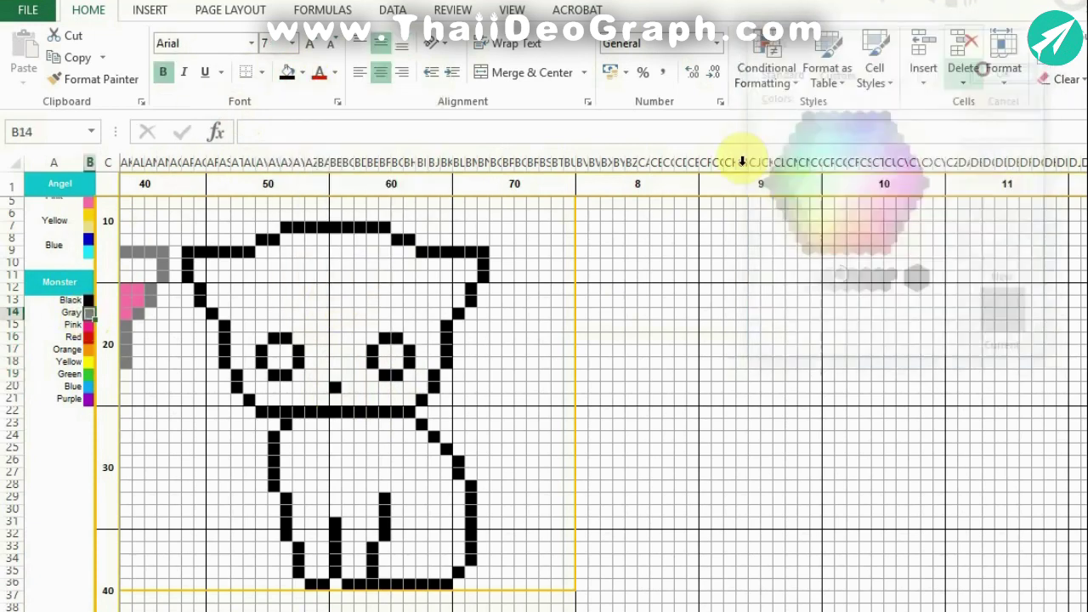
click(288, 71)
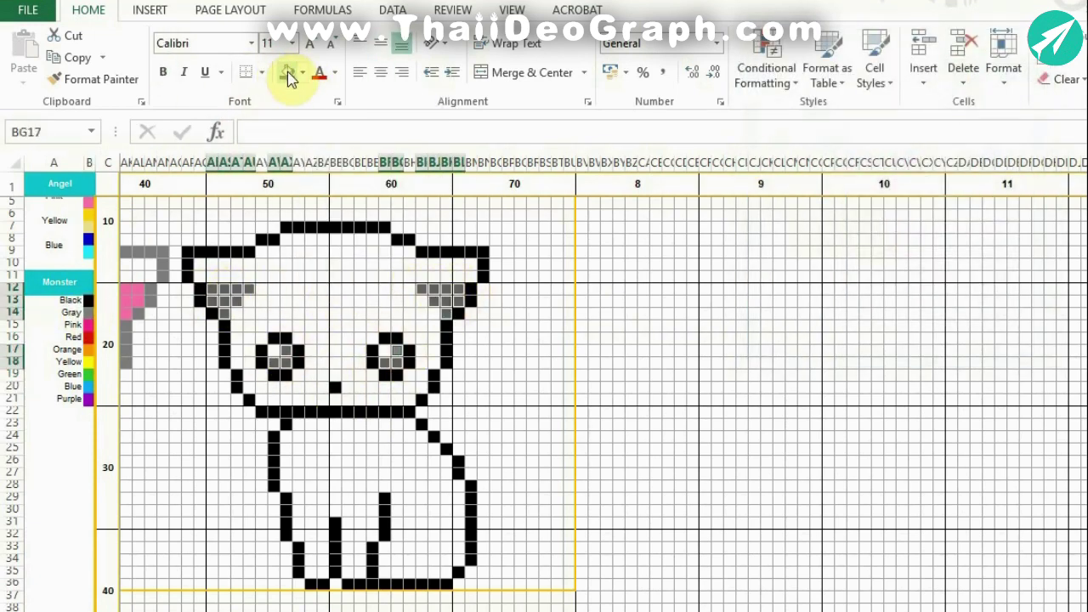
click(202, 263)
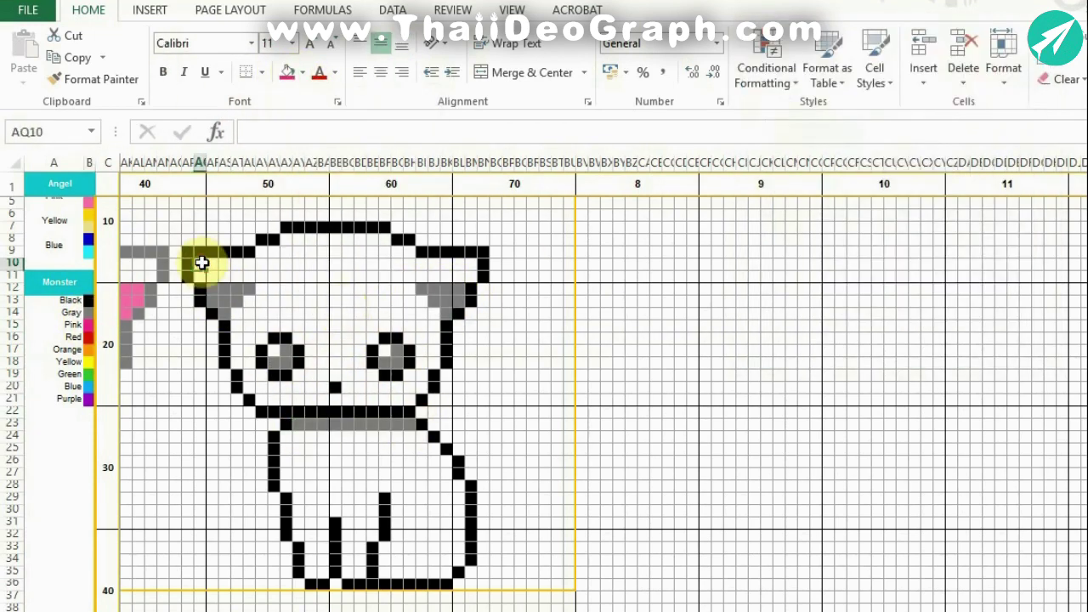
Step: Select cells for a diagonal stripe running across the cat's head and body
ctrl+click(250, 387)
ctrl+click(311, 333)
ctrl+click(363, 280)
ctrl+click(395, 253)
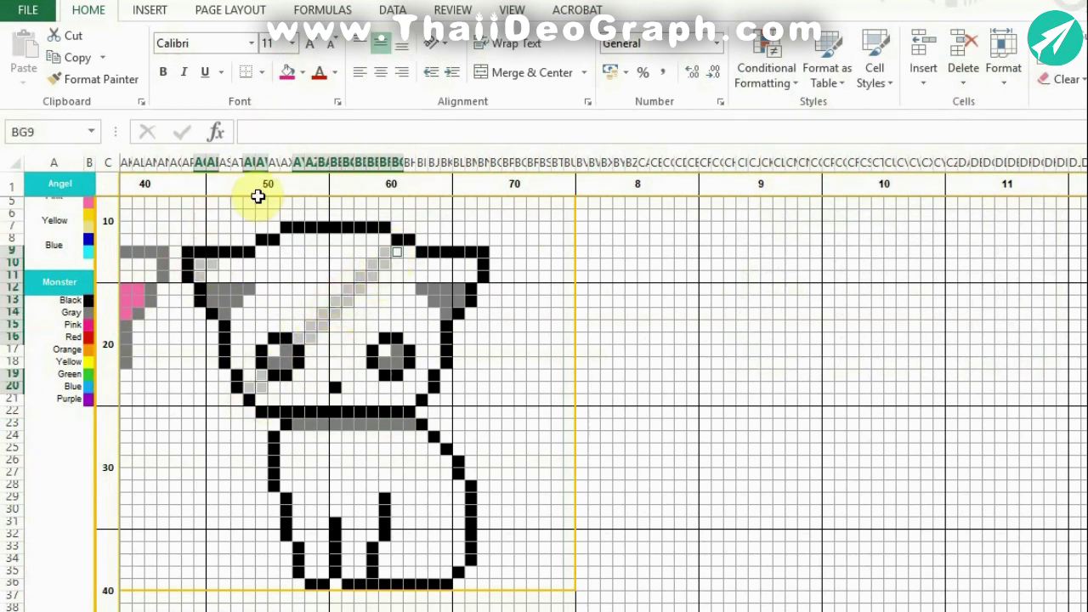
ctrl+click(406, 401)
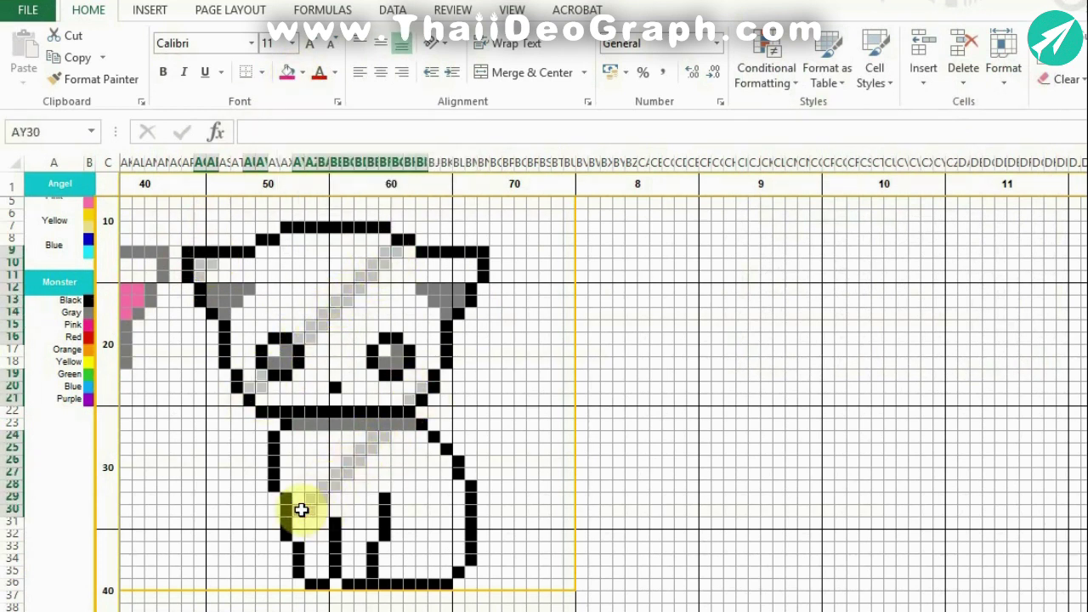
ctrl+click(414, 571)
ctrl+click(438, 548)
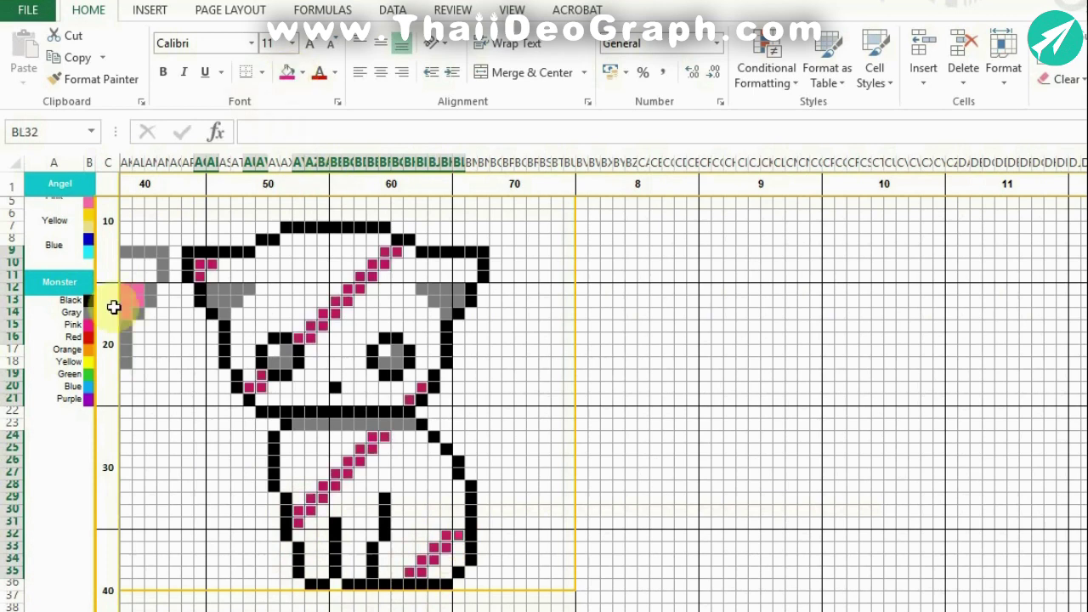
Step: Fill a diagonal of cells beside the pink stripe red, from head to lower body
click(287, 386)
ctrl+click(288, 386)
ctrl+click(311, 362)
ctrl+click(336, 337)
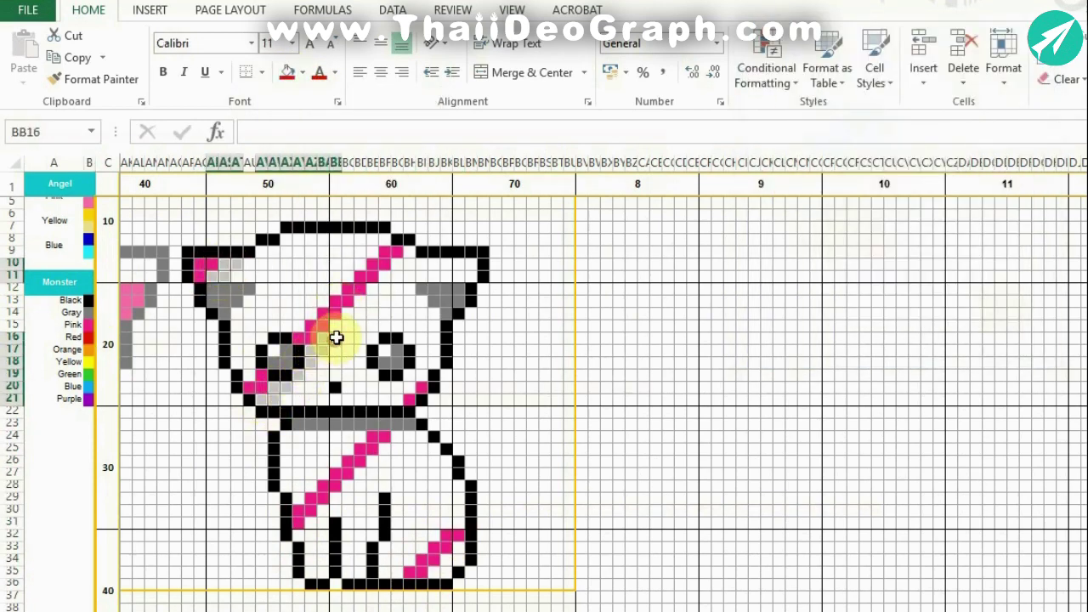
ctrl+click(359, 313)
ctrl+click(378, 289)
ctrl+click(390, 280)
ctrl+click(335, 498)
ctrl+click(382, 447)
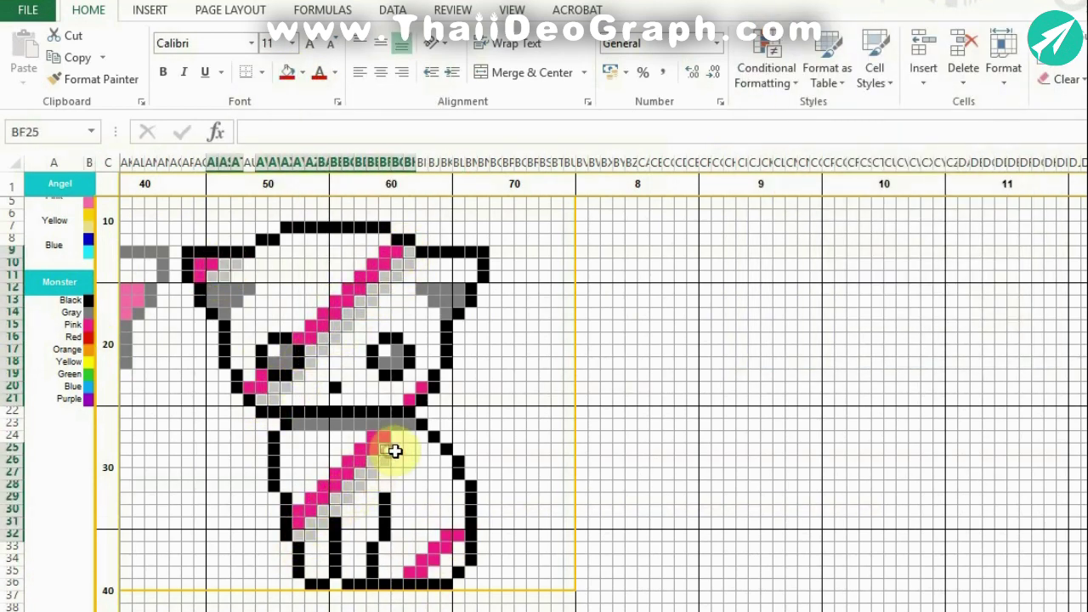
ctrl+click(451, 561)
click(289, 73)
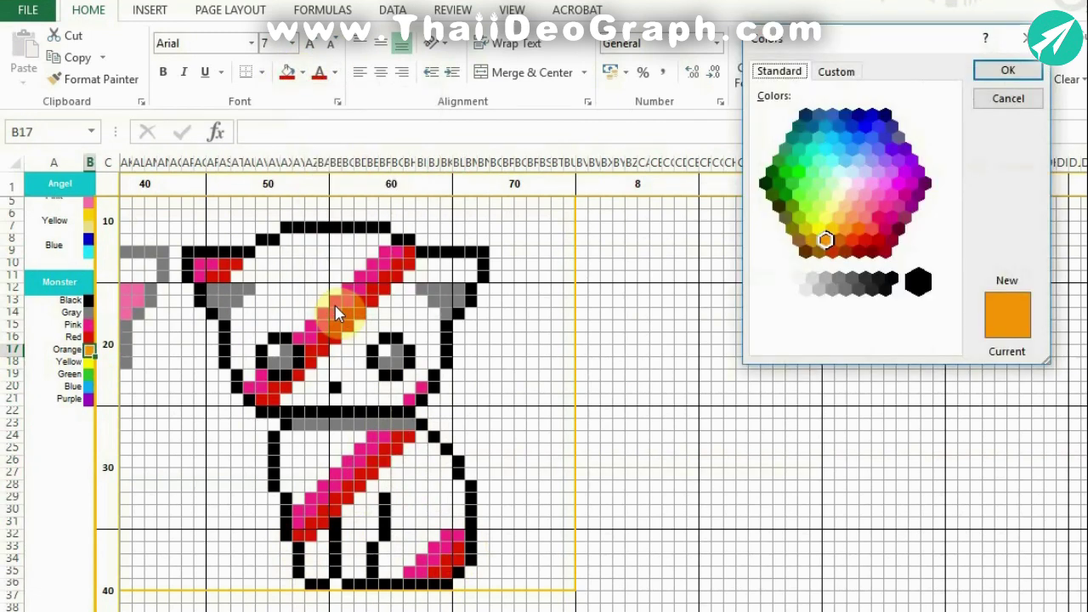
click(249, 275)
Step: Fill the next diagonal, from cheek to ear and down the body, orange
ctrl+click(261, 263)
ctrl+click(274, 252)
ctrl+click(293, 387)
ctrl+click(317, 362)
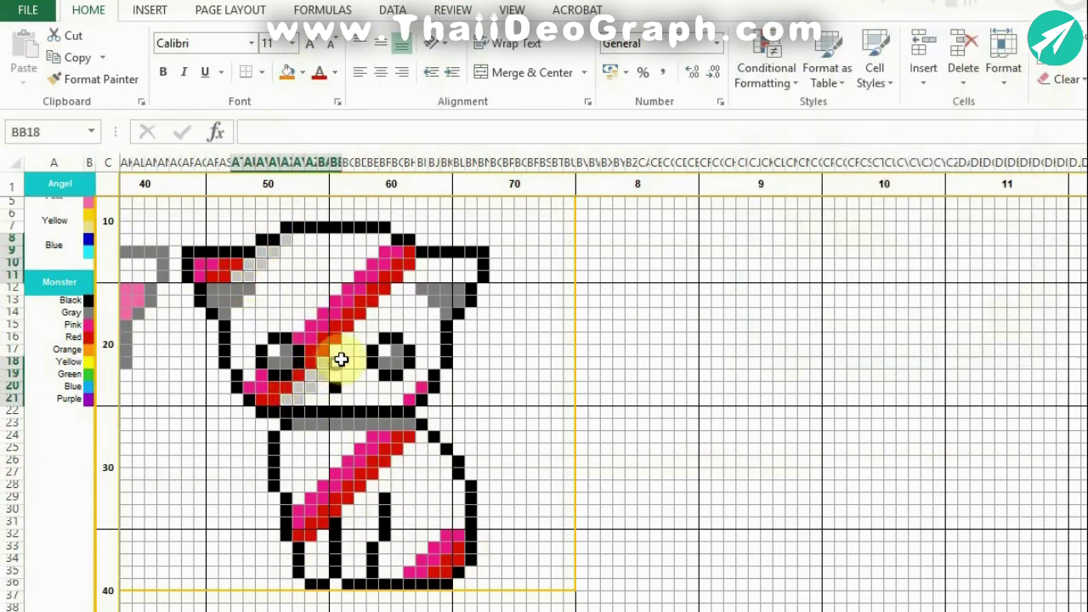
ctrl+click(342, 338)
ctrl+click(366, 313)
ctrl+click(390, 289)
ctrl+click(427, 264)
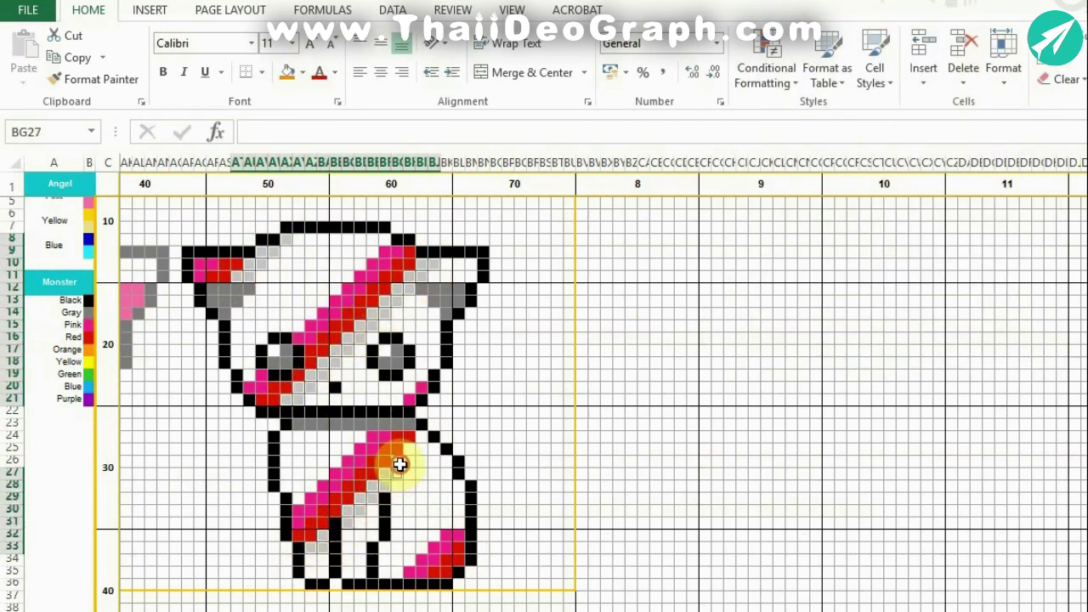
click(289, 73)
double_click(88, 362)
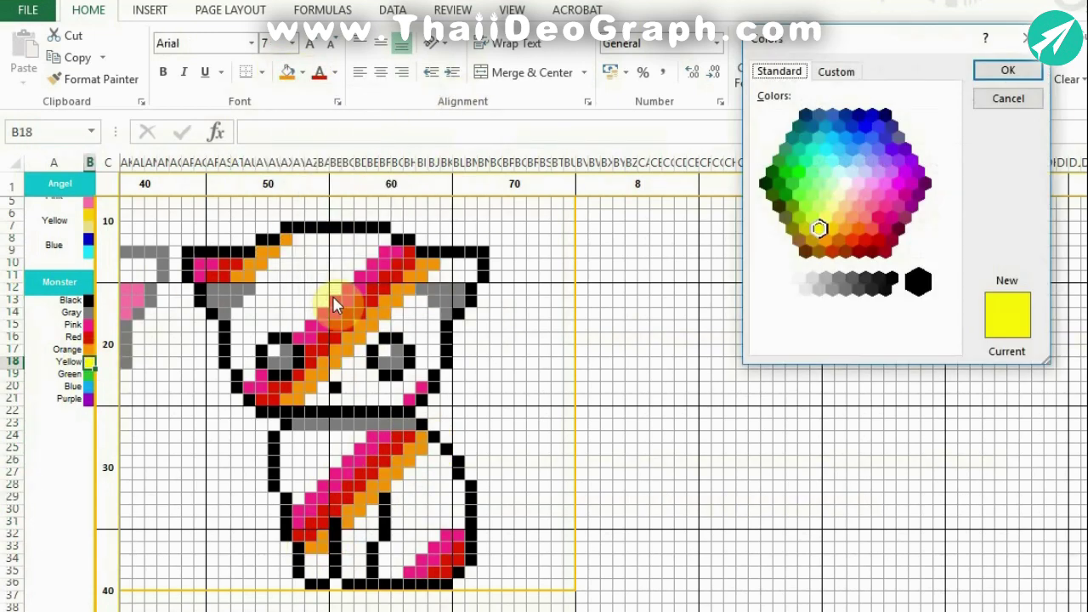
Step: Pick the yellow stripe's cells across the head and right ear
click(237, 312)
ctrl+click(249, 301)
ctrl+click(277, 265)
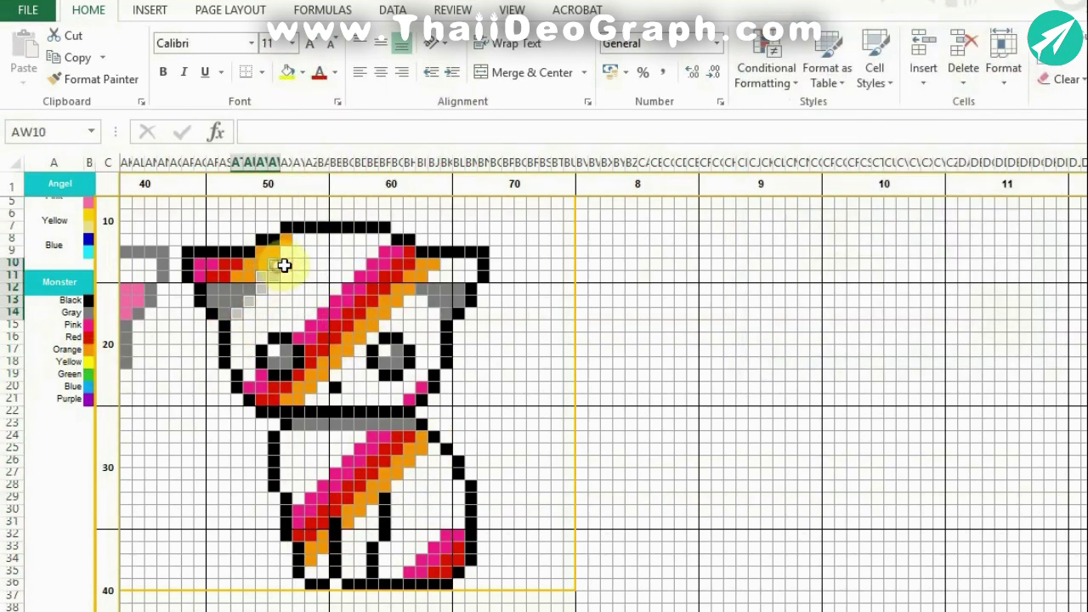
ctrl+click(286, 240)
ctrl+click(447, 265)
ctrl+click(410, 301)
ctrl+click(361, 349)
ctrl+click(324, 387)
ctrl+click(324, 399)
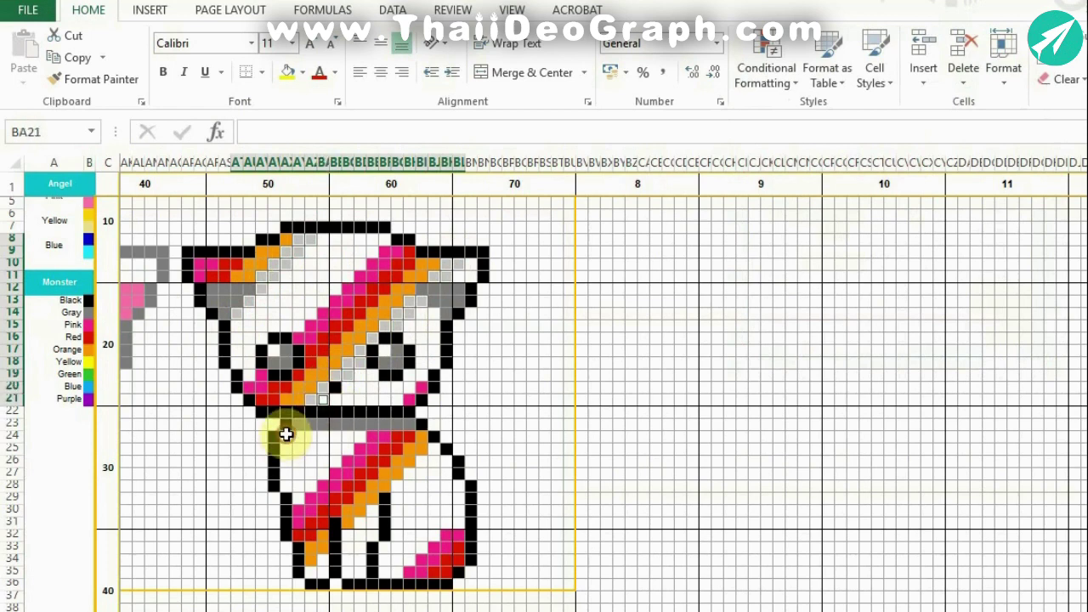
Step: Add the collar and body cells and fill the stripe yellow
ctrl+click(285, 438)
ctrl+click(434, 448)
ctrl+click(435, 460)
ctrl+click(422, 460)
ctrl+click(421, 473)
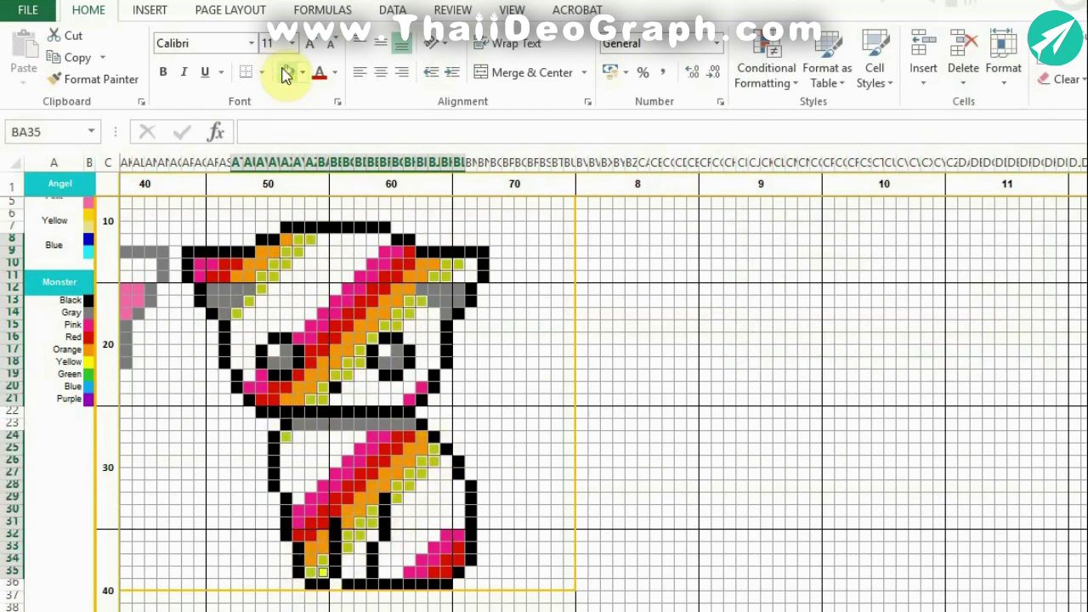
click(287, 75)
Step: Fill a green stripe from the head to the right ear tip and down the body
click(236, 337)
ctrl+click(270, 263)
ctrl+click(297, 276)
ctrl+click(333, 240)
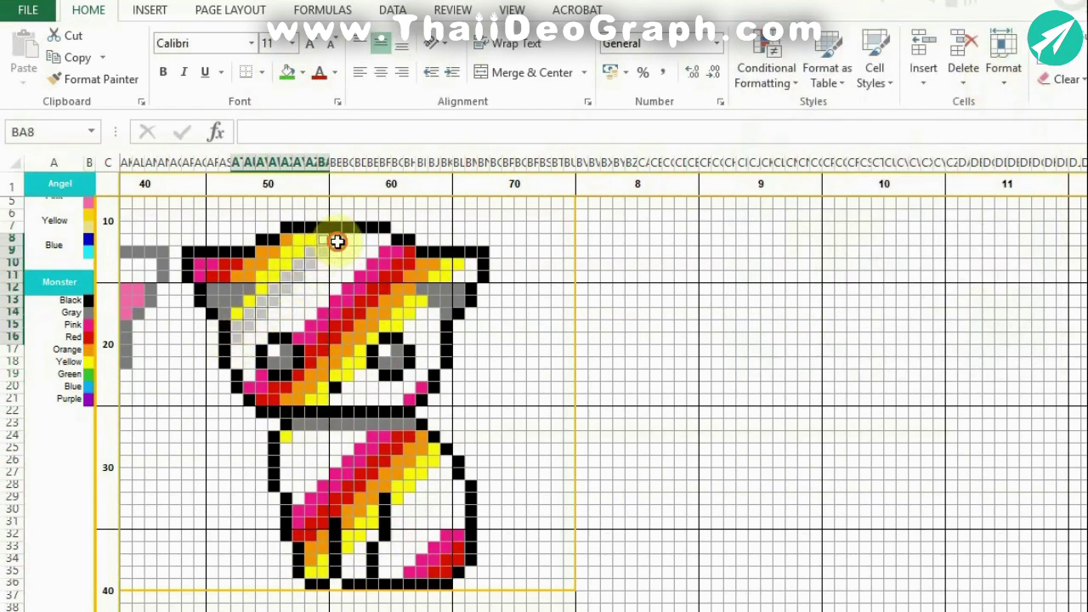
ctrl+click(470, 265)
ctrl+click(470, 276)
ctrl+click(360, 375)
ctrl+click(299, 448)
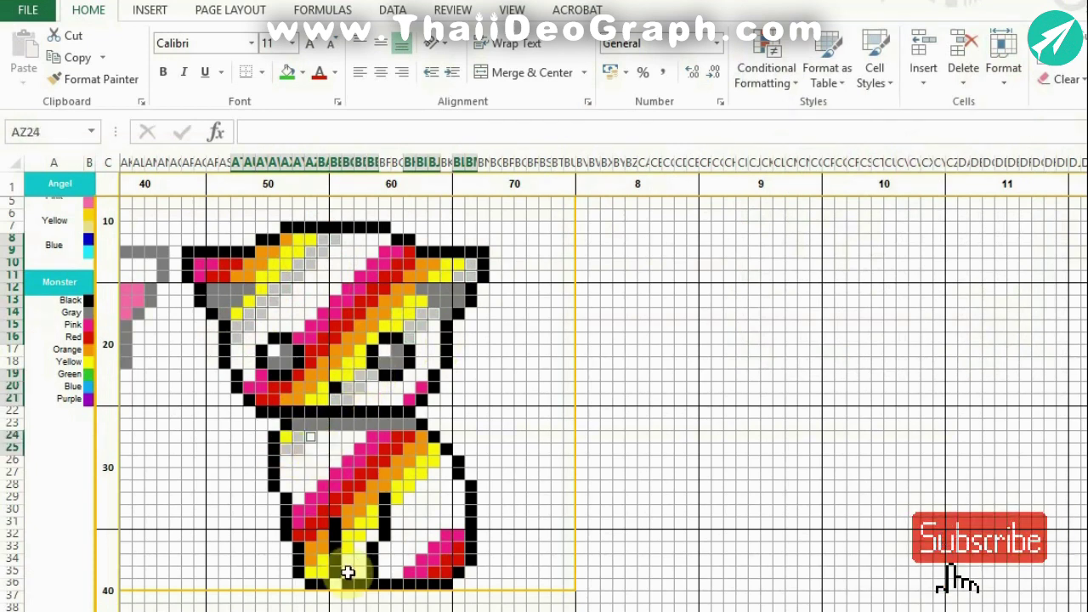
ctrl+click(418, 484)
ctrl+click(393, 509)
ctrl+click(357, 545)
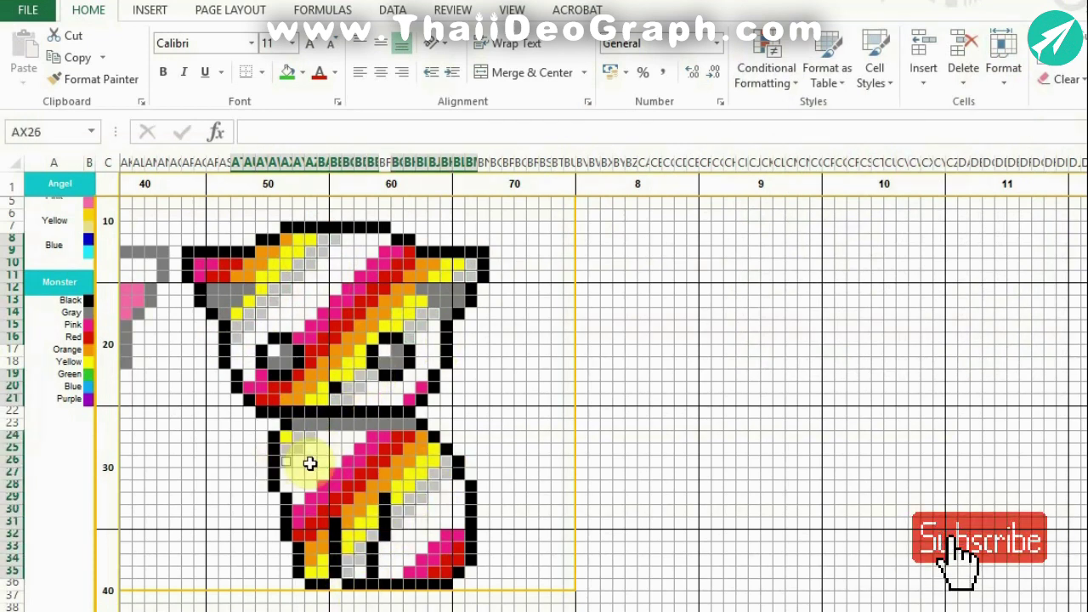
click(286, 71)
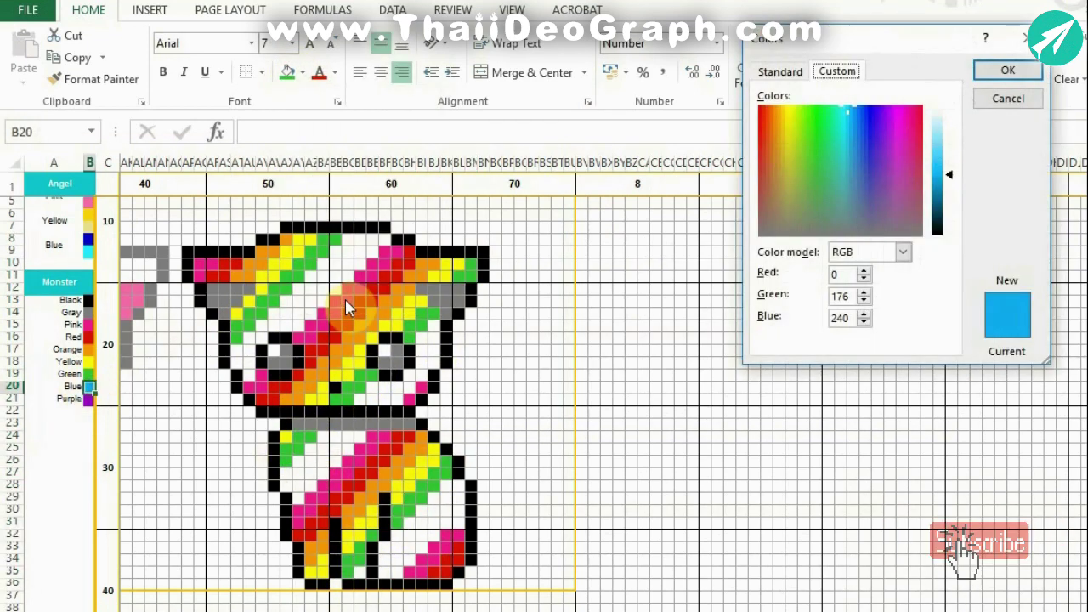
Step: Select the blue-stripe cells across the cat's head, face, cheeks and body
click(236, 349)
ctrl+click(266, 327)
ctrl+click(323, 272)
ctrl+click(377, 389)
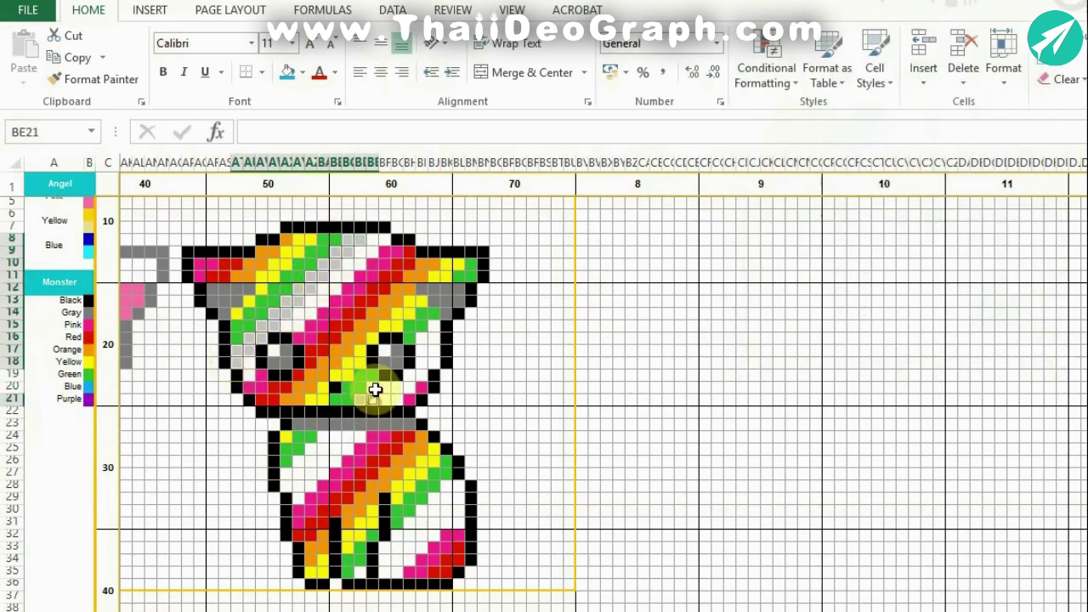
ctrl+click(423, 339)
ctrl+click(324, 437)
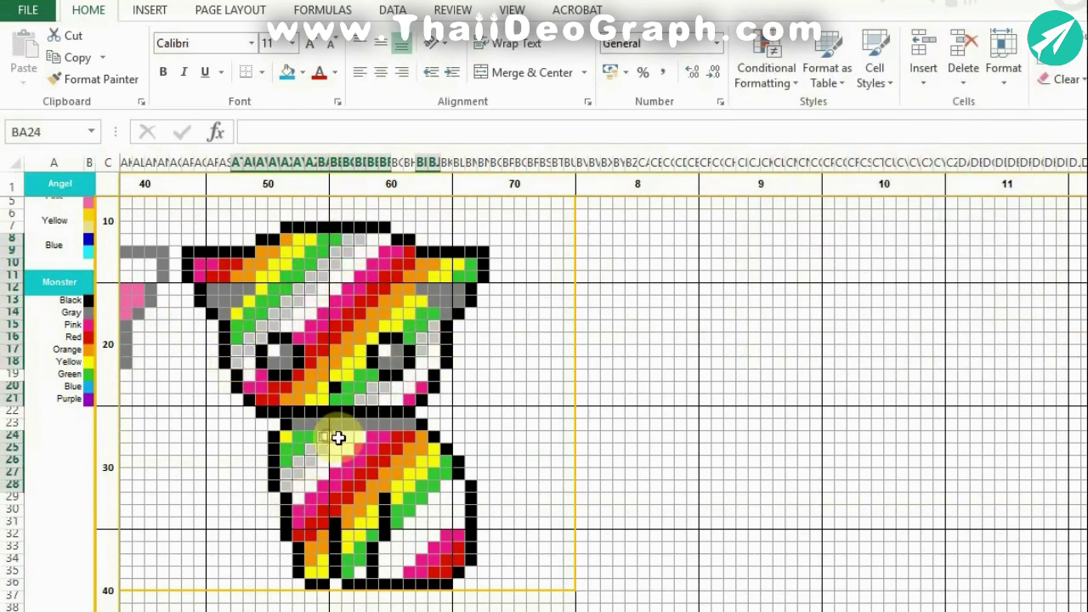
ctrl+click(452, 488)
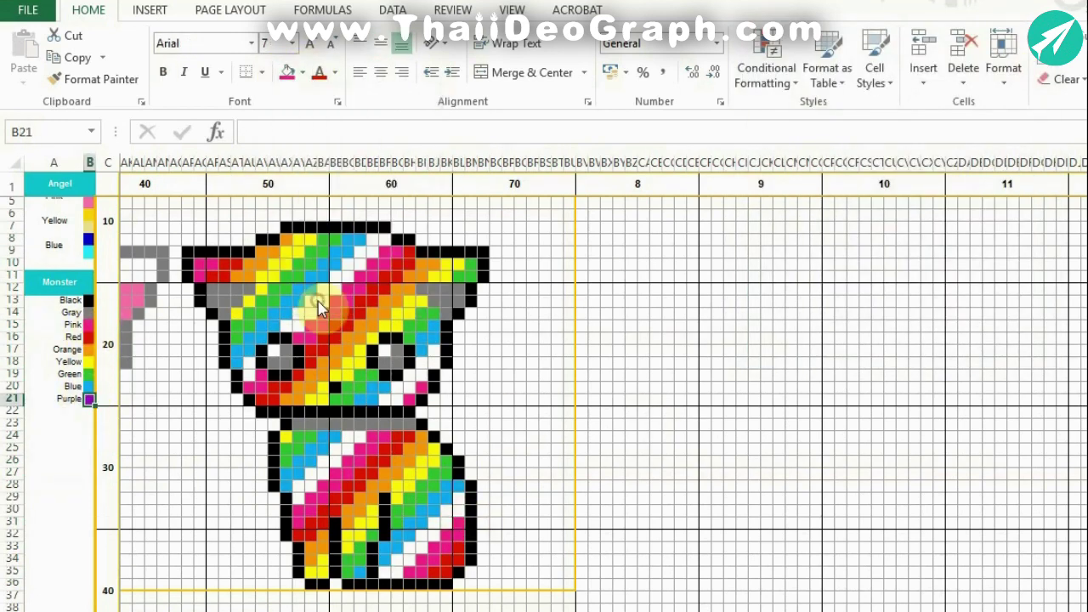
Step: Select the remaining white stripe cells and fill them purple
ctrl+click(328, 290)
ctrl+click(377, 244)
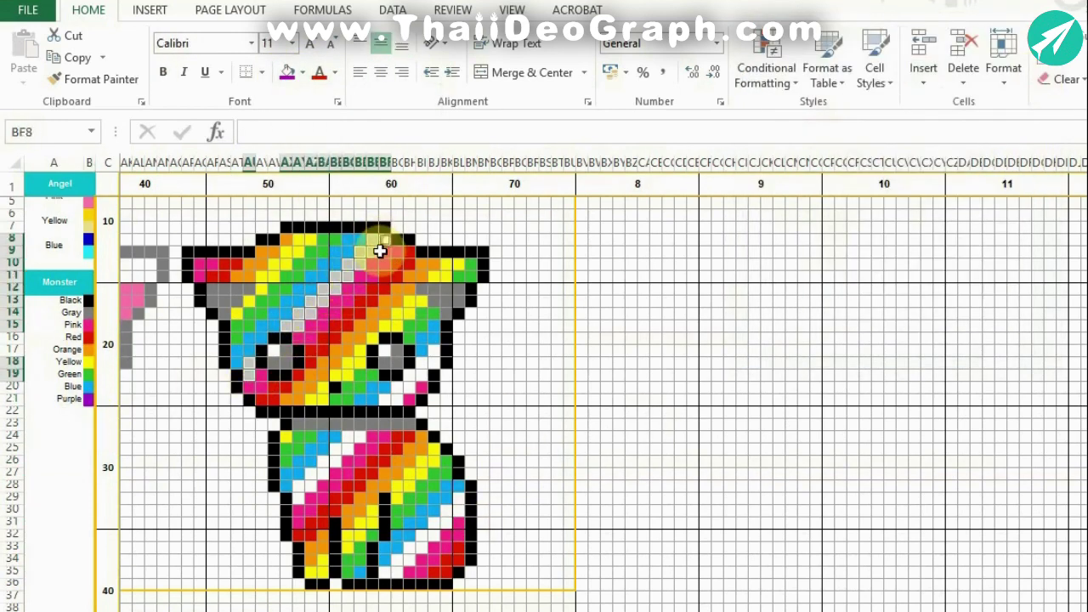
ctrl+click(432, 352)
ctrl+click(335, 456)
ctrl+click(396, 576)
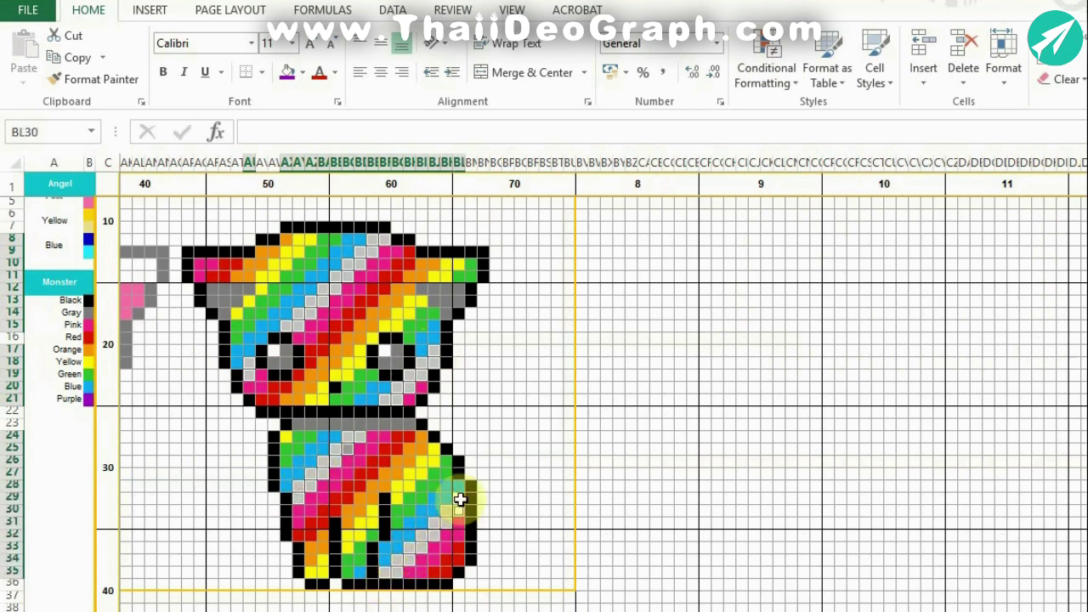
click(1024, 77)
click(491, 553)
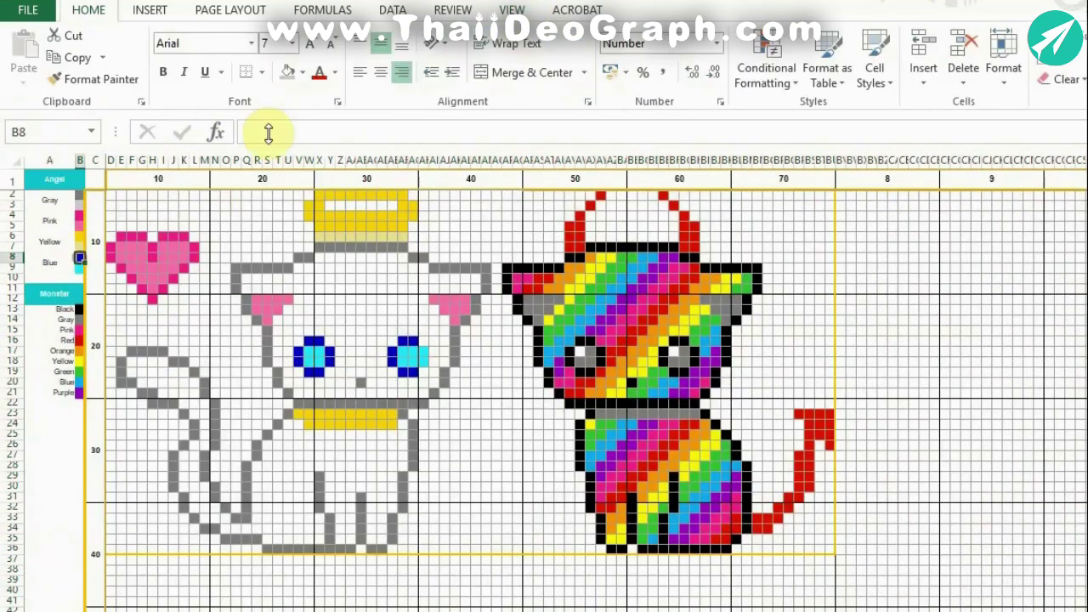
Step: Open the Colors dialog showing the Blue swatch's value, RGB 0, 3, 204
click(1020, 100)
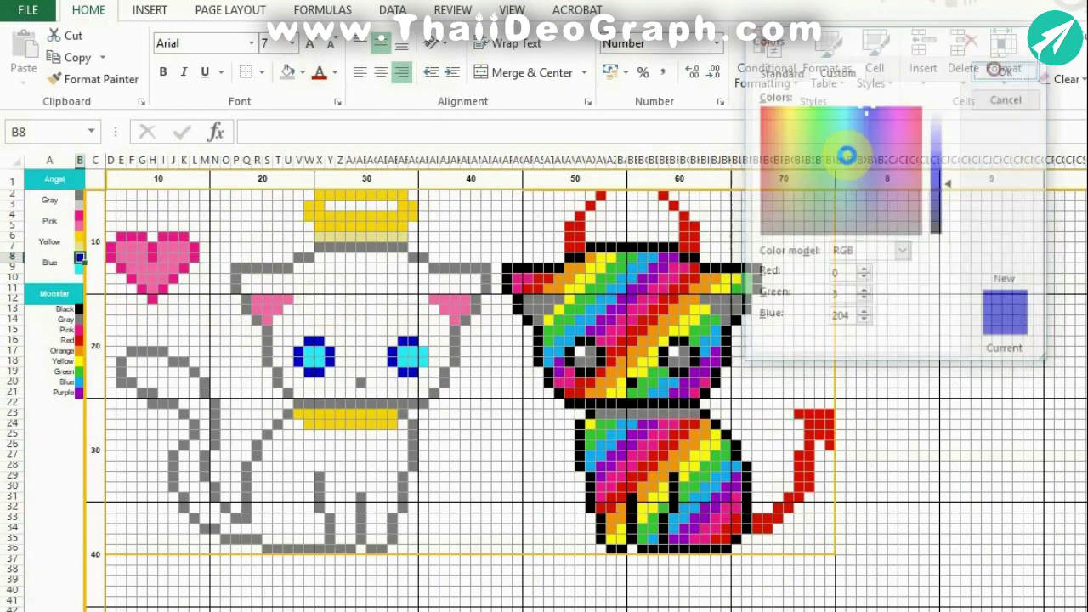
Step: Select the interior cells of the angel cat's head, face, body and legs
click(996, 73)
click(302, 347)
drag(302, 347, 329, 342)
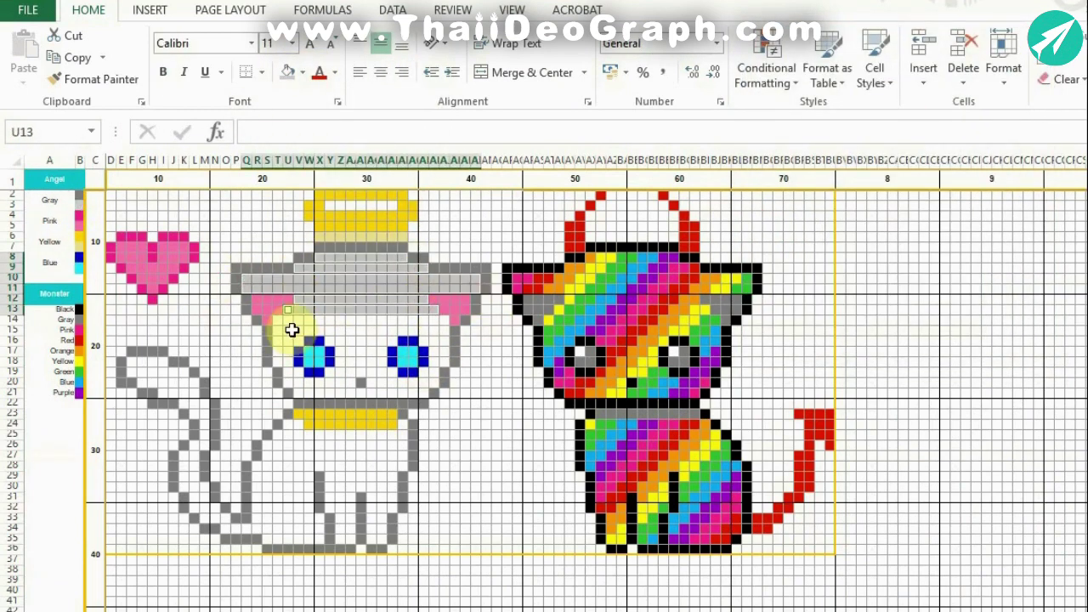
click(318, 383)
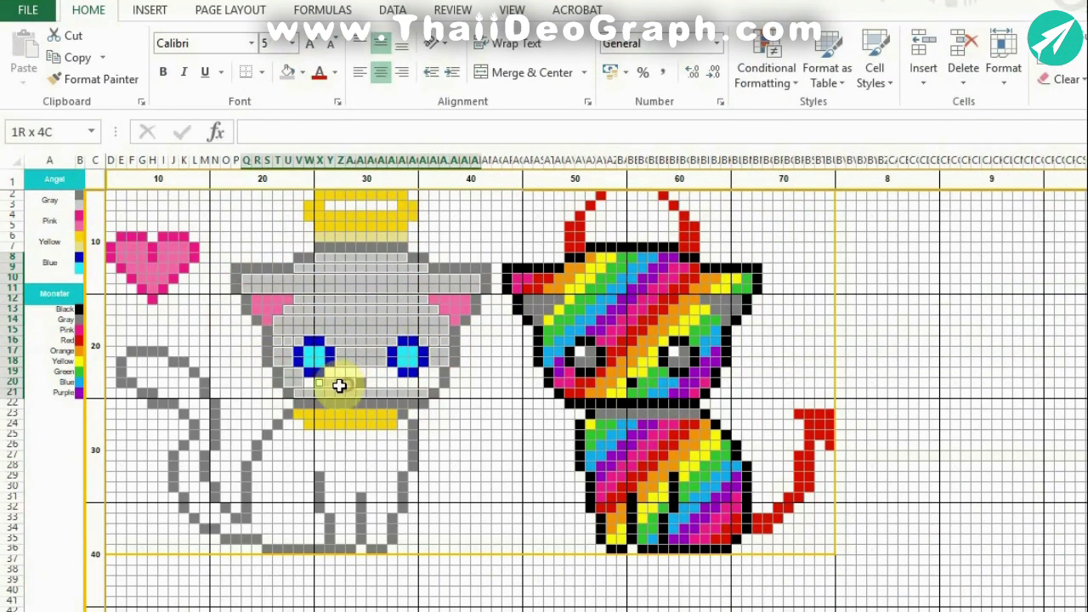
drag(296, 474, 385, 499)
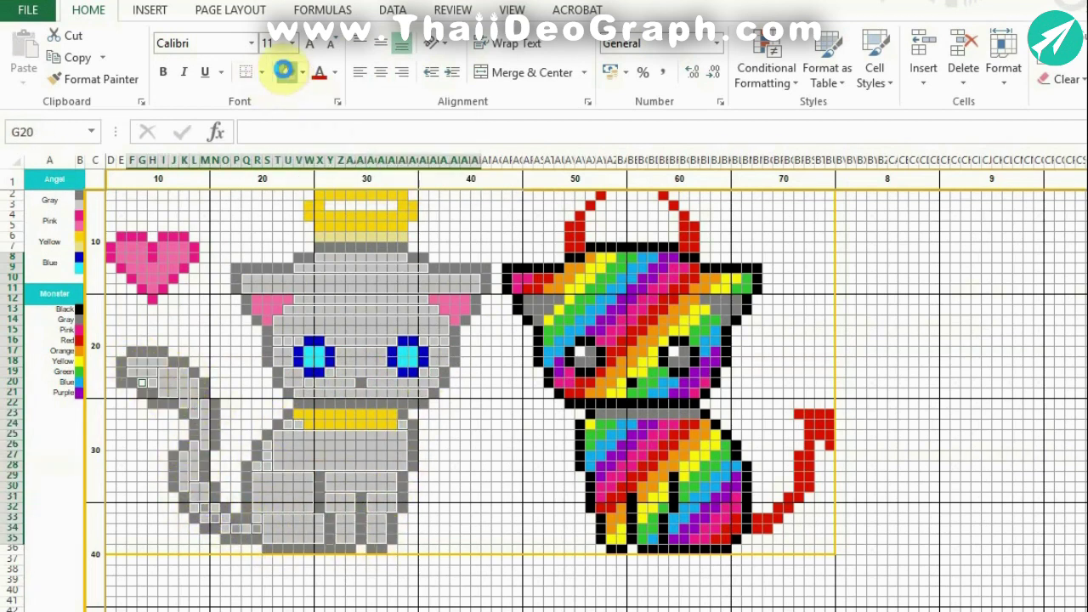
Step: Check the exact pink of the palette swatch, closing the colour settings unchanged
click(79, 215)
click(303, 73)
click(337, 300)
key(Return)
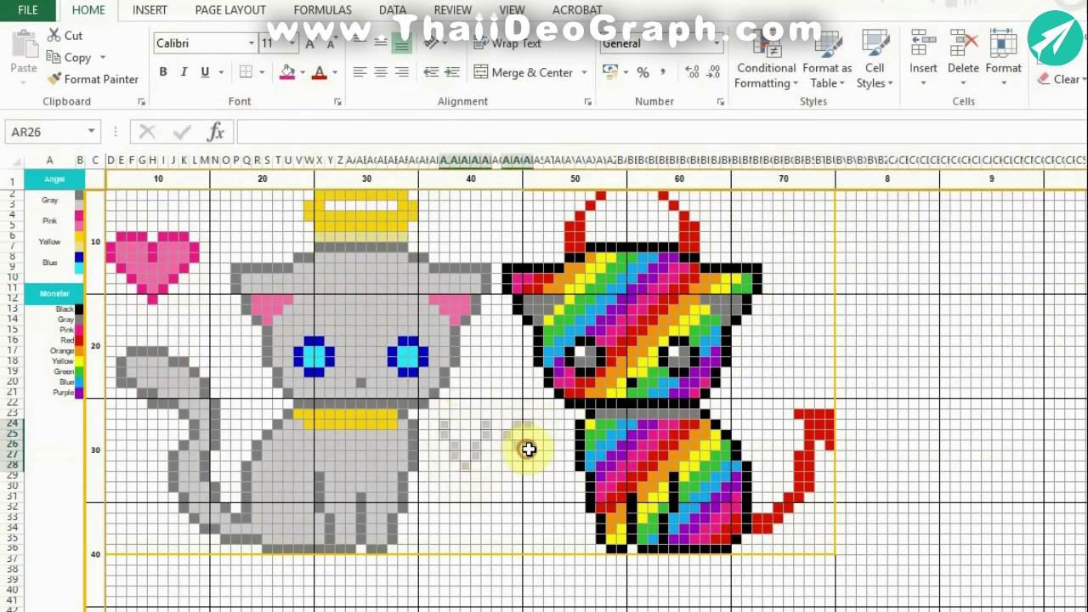